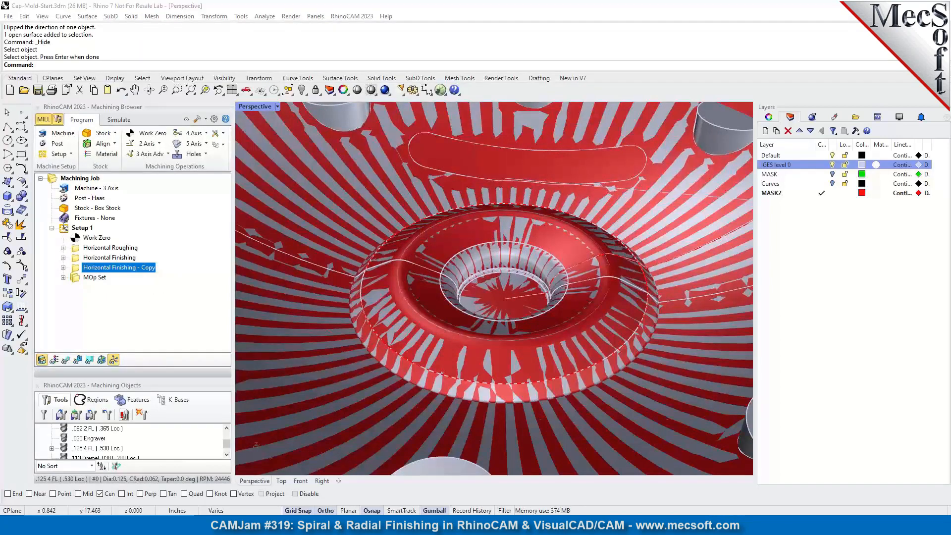
Create a 3-axis Spiral Machining operation and select the mold cavity's outer circular rim edge as its containment region.
left_click(151, 154)
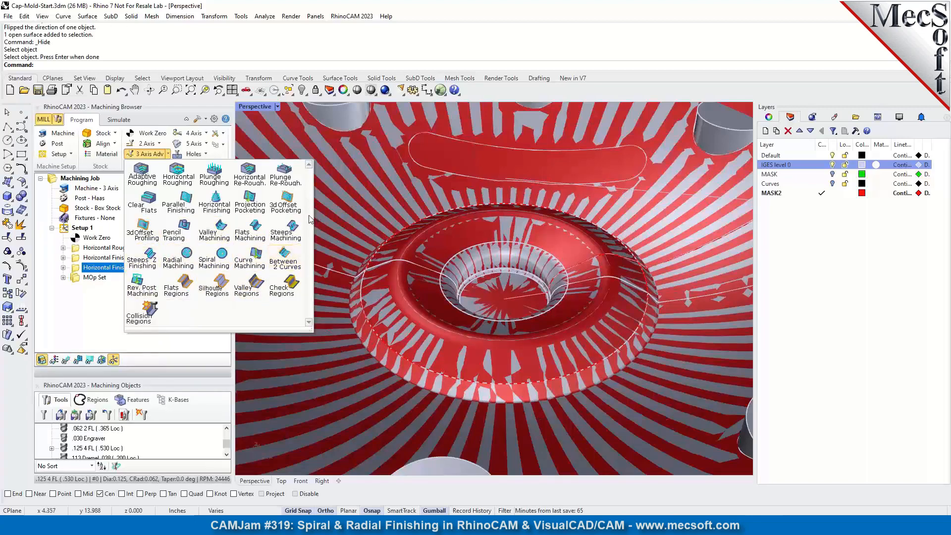
left_click(216, 258)
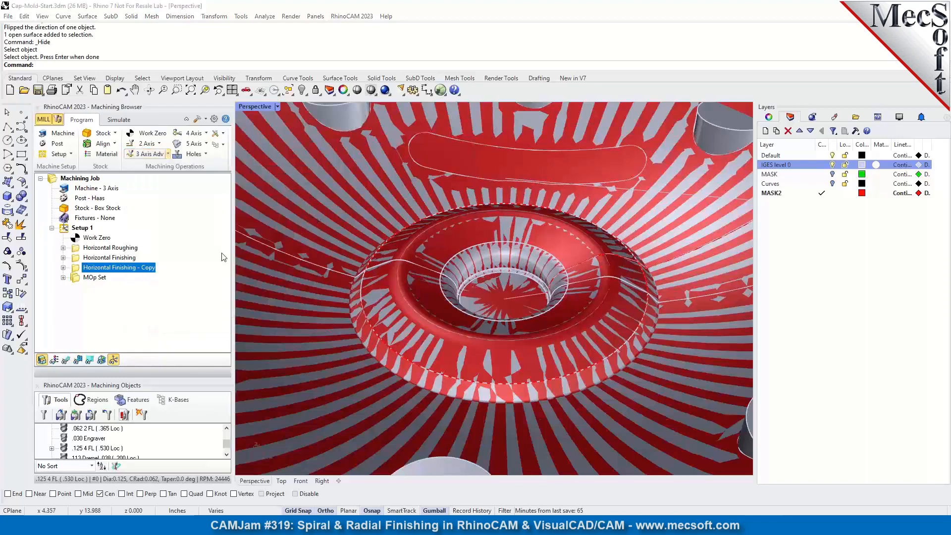
left_click_drag(151, 130, 197, 120)
scroll(448, 257, "down", 5)
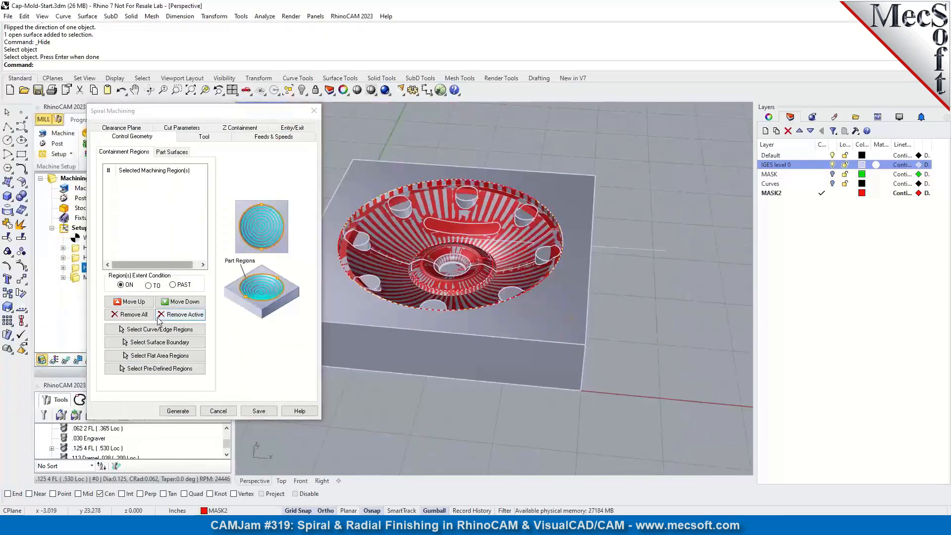
left_click(169, 331)
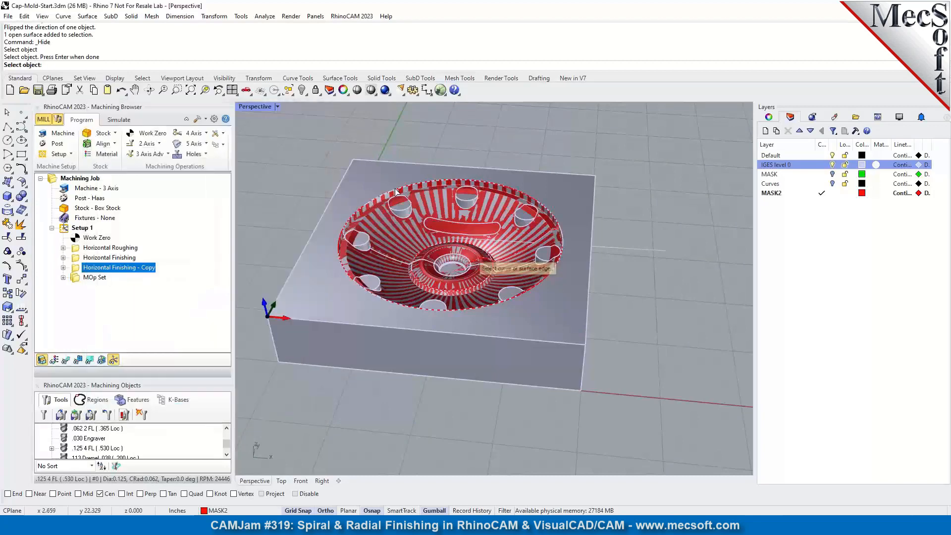
left_click(394, 188)
left_click(488, 216)
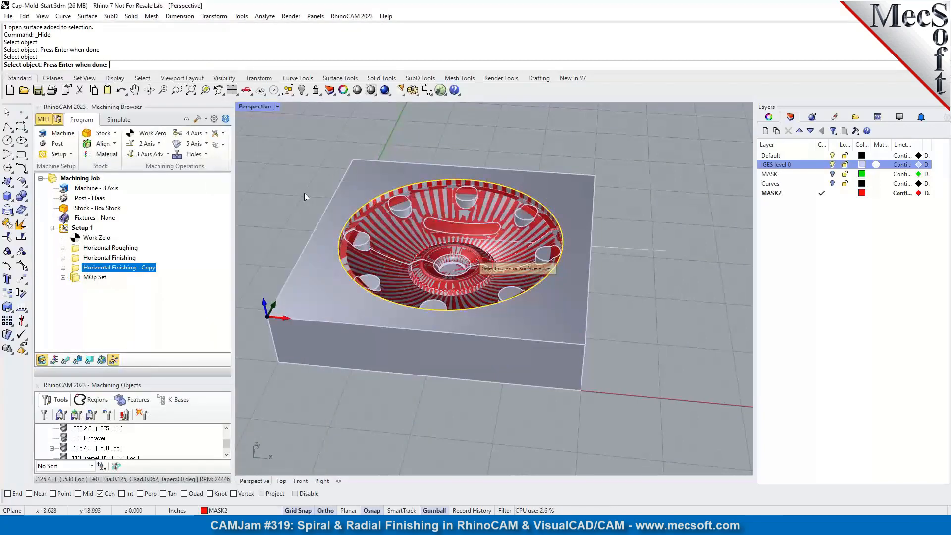
key("Return")
Review the assigned .125 4 FL (.530 Loc) tool and the clearance plane settings of the spiral operation.
left_click(203, 136)
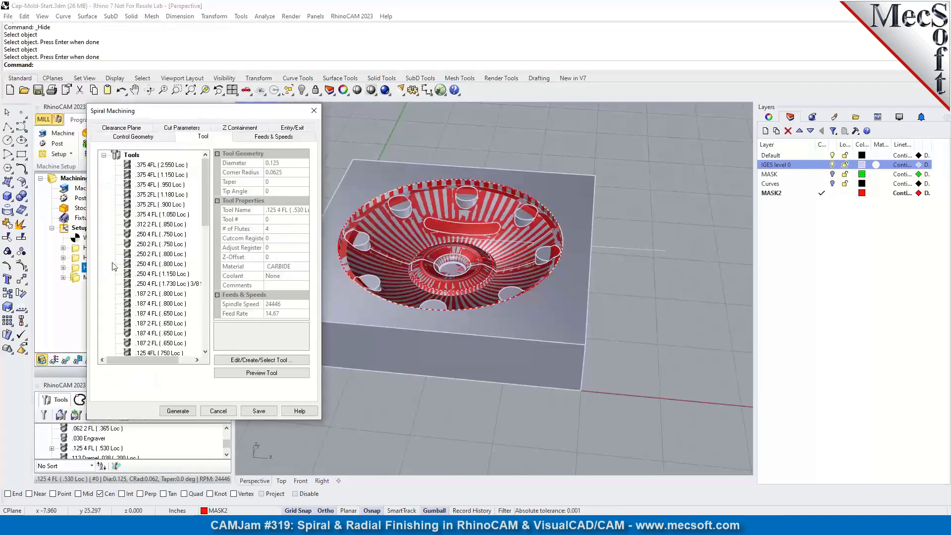
scroll(155, 245, "down", 10)
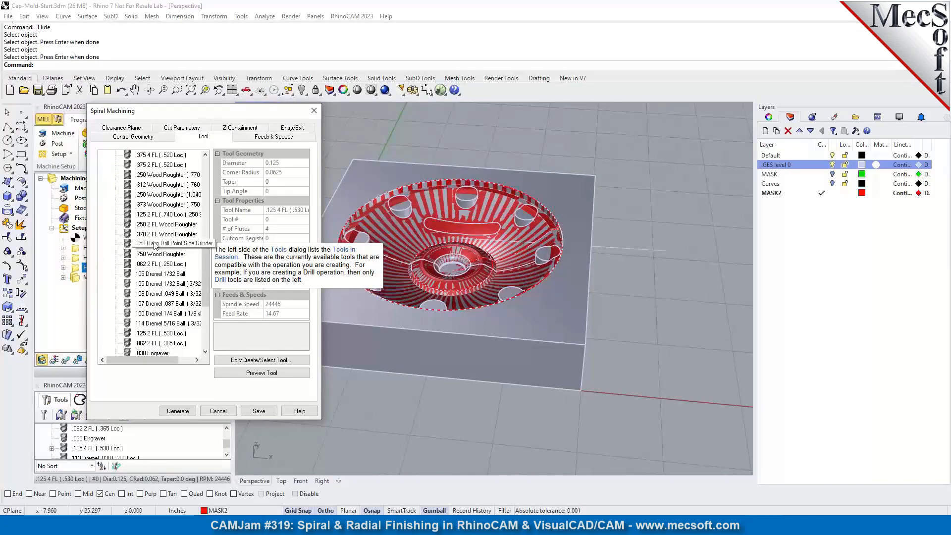
scroll(154, 268, "down", 4)
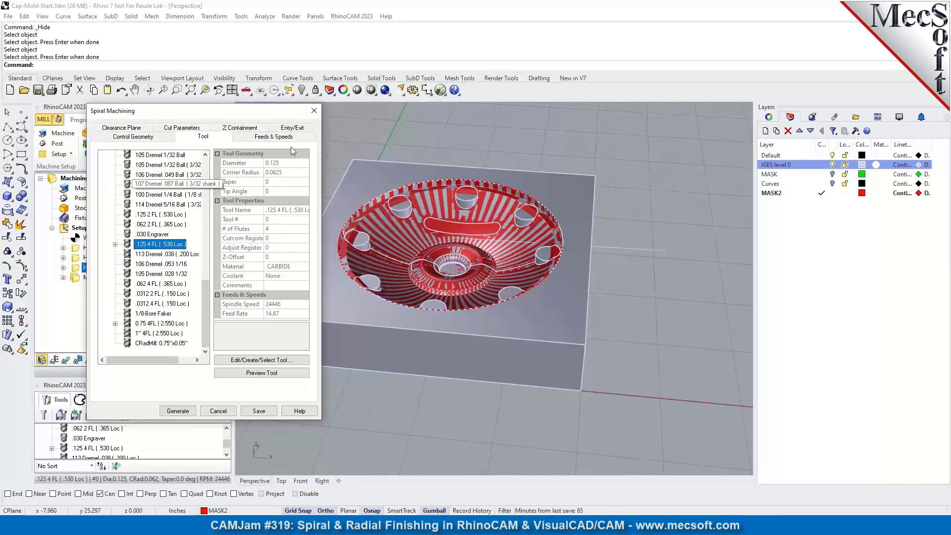
left_click(123, 128)
Specify the spiral's center point by picking the center of the cavity's circular rim, at X 10, Y 10.
left_click(183, 137)
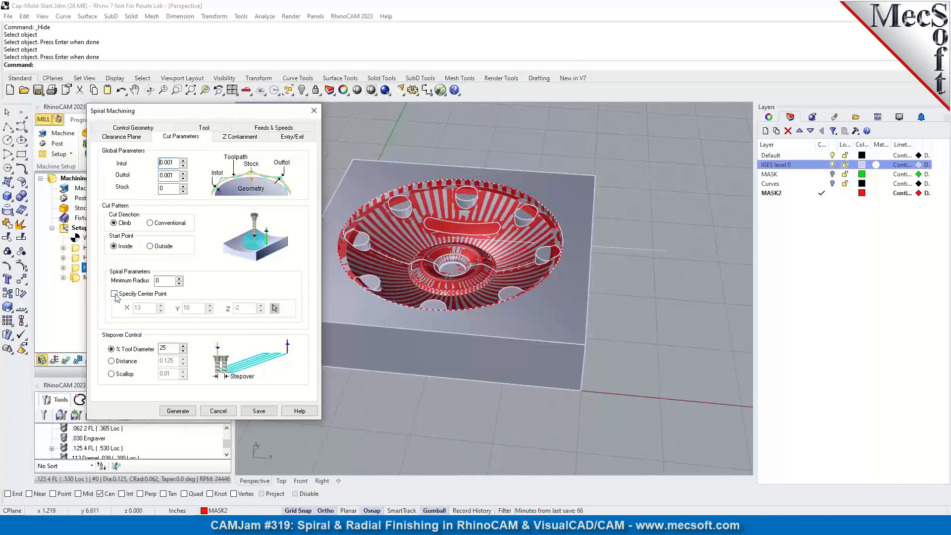
left_click(275, 308)
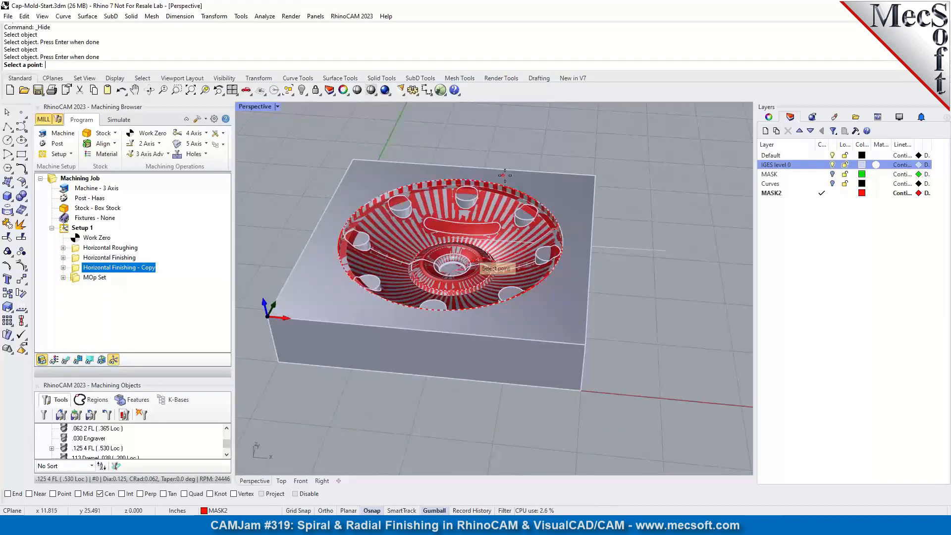
left_click(514, 193)
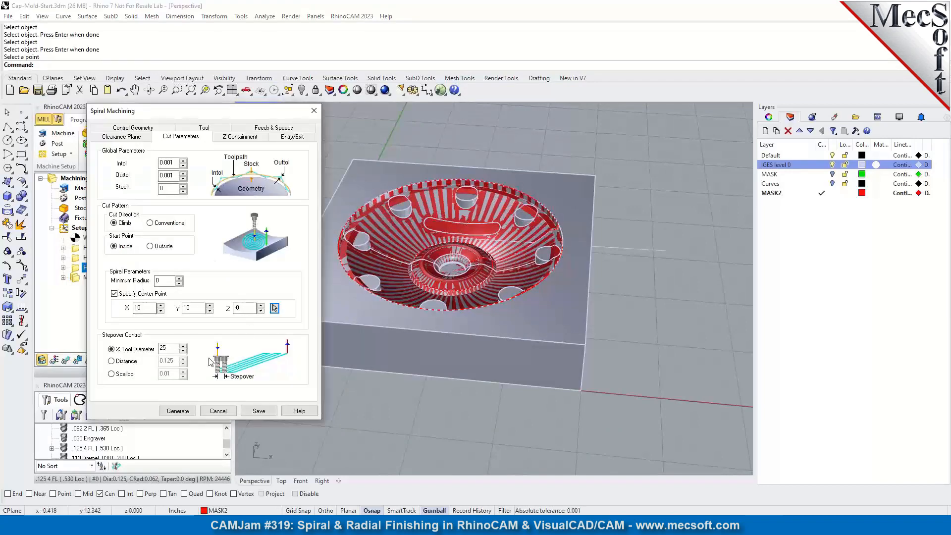
Switch the spiral operation's stepover control to a fixed distance and enter the distance value.
left_click(123, 366)
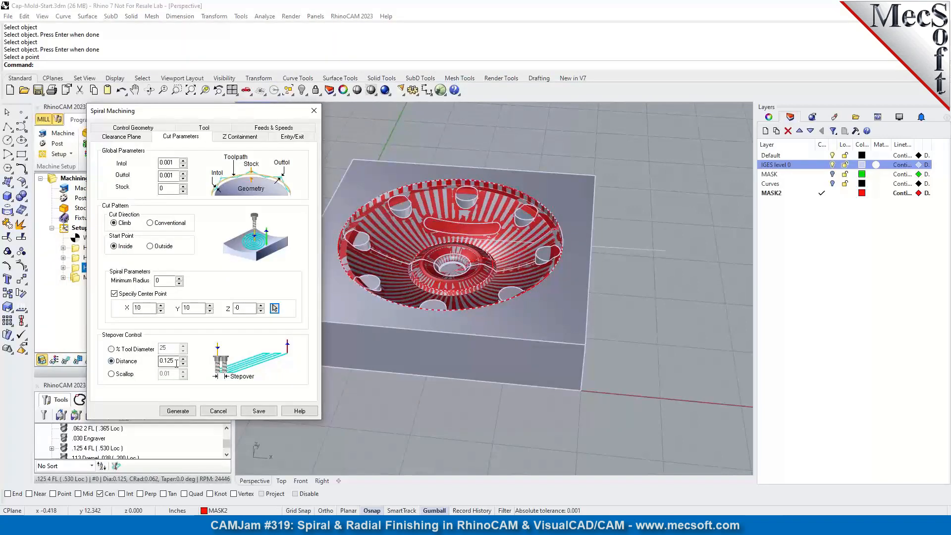
double_click(177, 361)
type("0")
Check the Z containment, feeds and speeds, and entry/exit settings, then generate the spiral toolpath and display it.
left_click(232, 138)
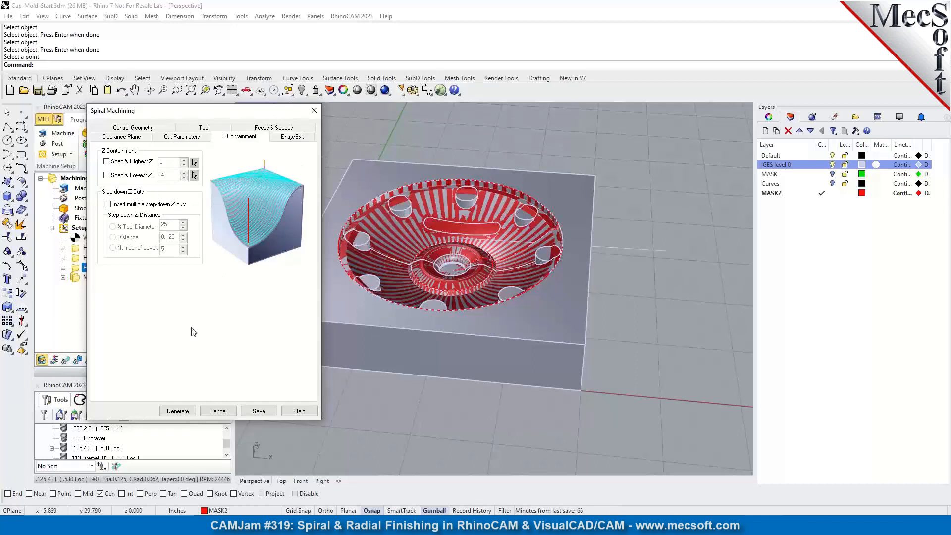
left_click(286, 130)
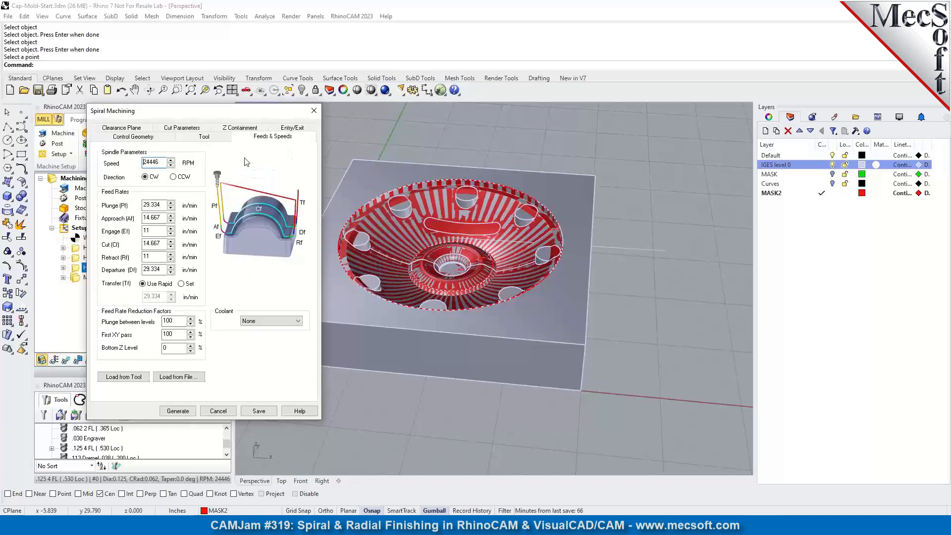
left_click(297, 129)
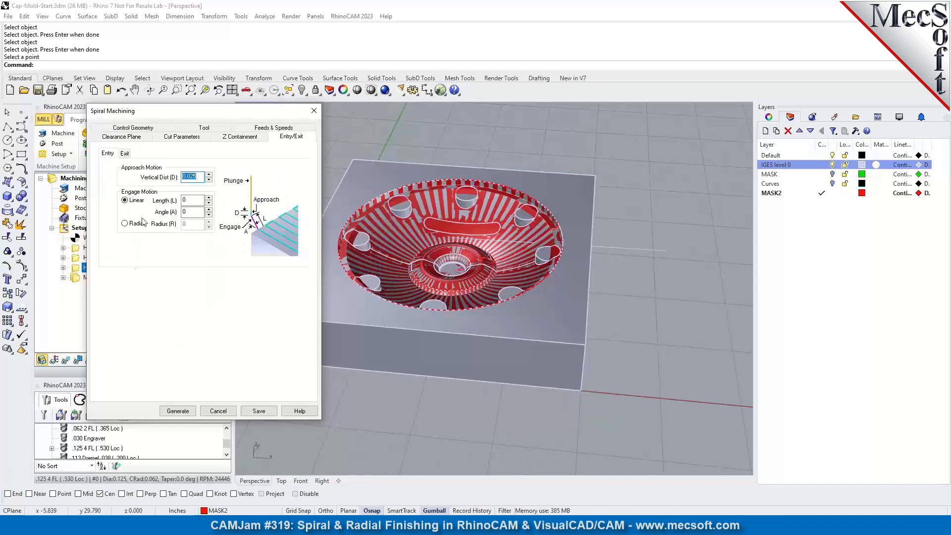
left_click(195, 411)
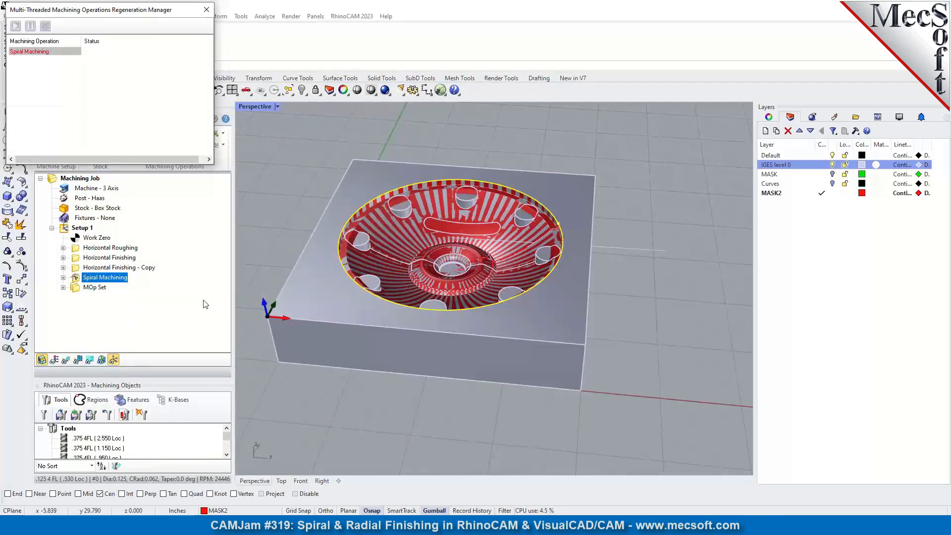
left_click(66, 360)
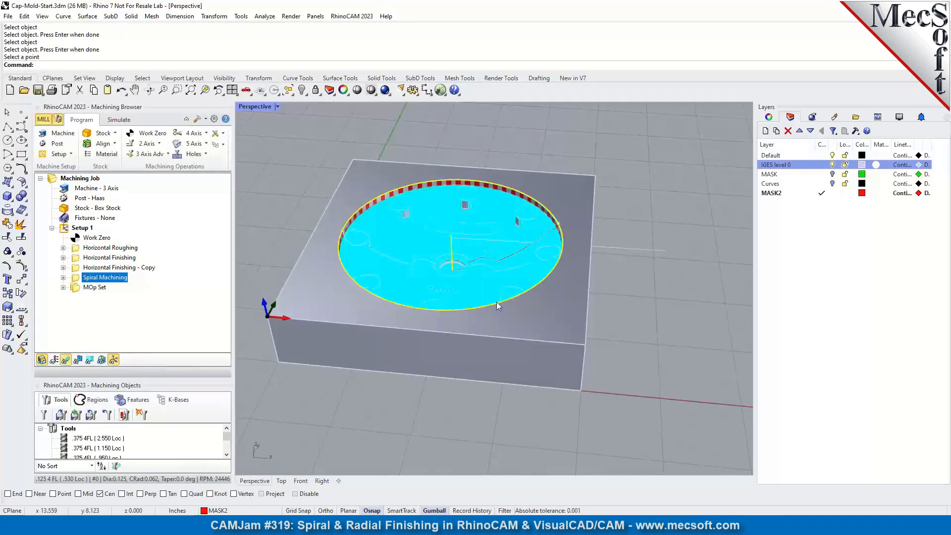
Examine the spiral toolpath from its starting point at the cavity's center out to its exit at the rim.
scroll(449, 267, "up", 10)
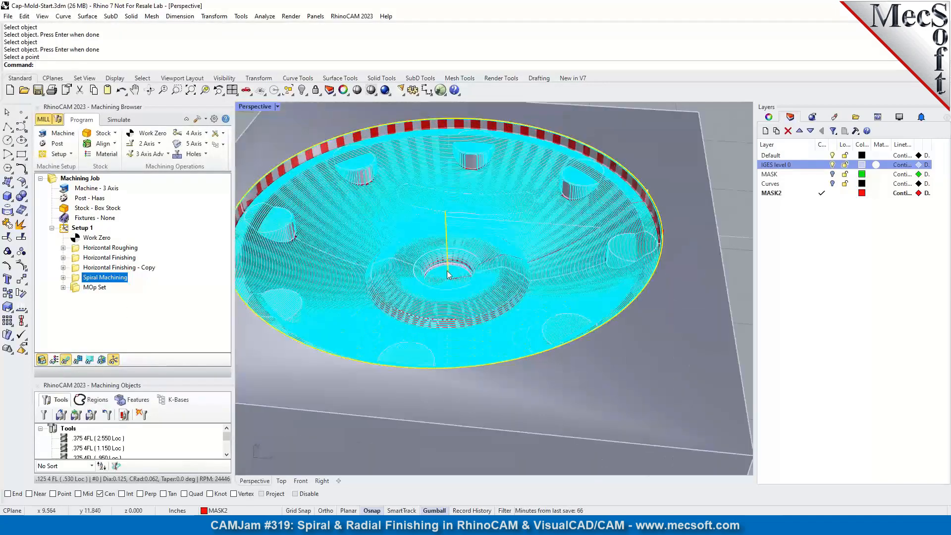
scroll(461, 278, "up", 3)
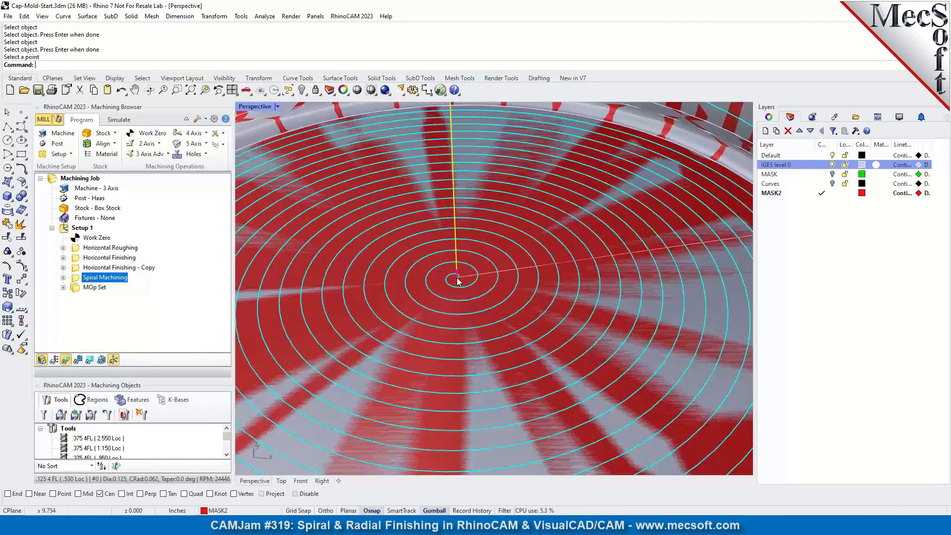
scroll(460, 252, "down", 5)
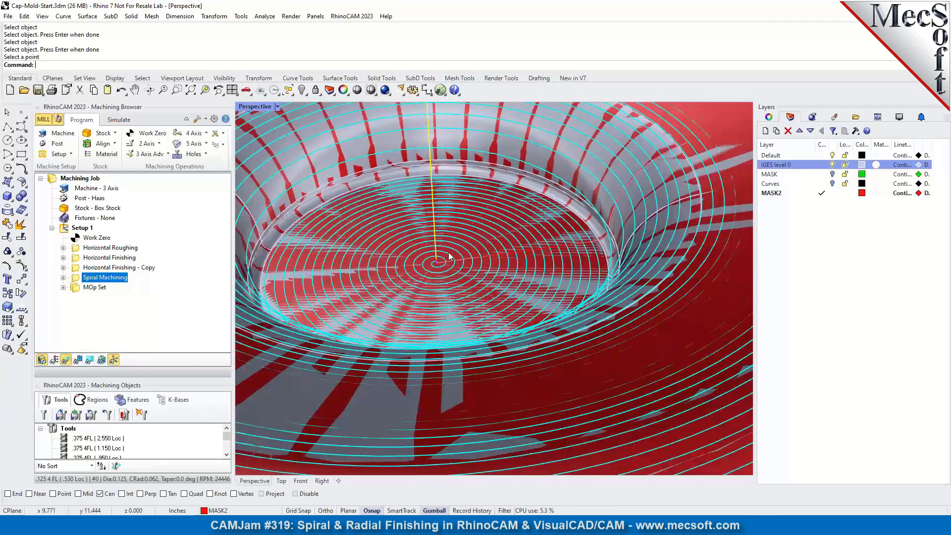
scroll(471, 270, "down", 6)
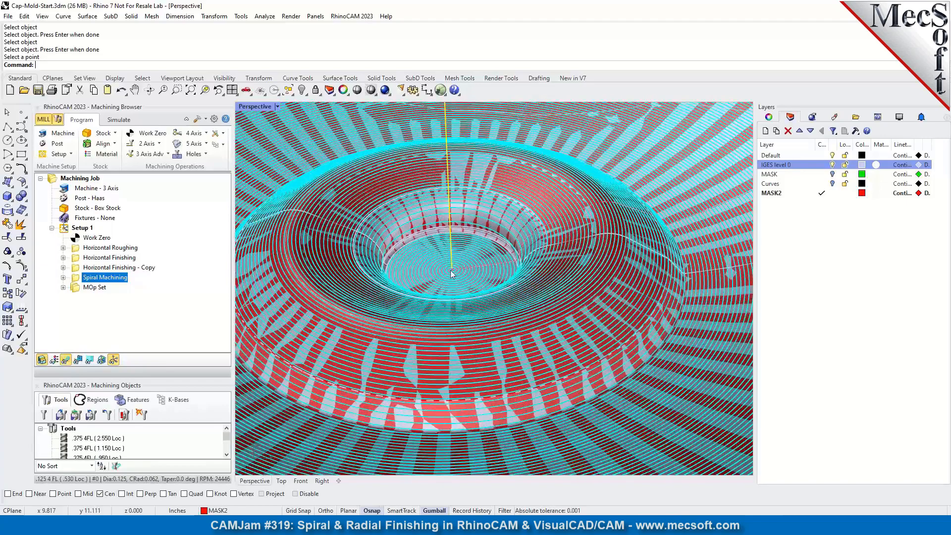
scroll(460, 332, "down", 2)
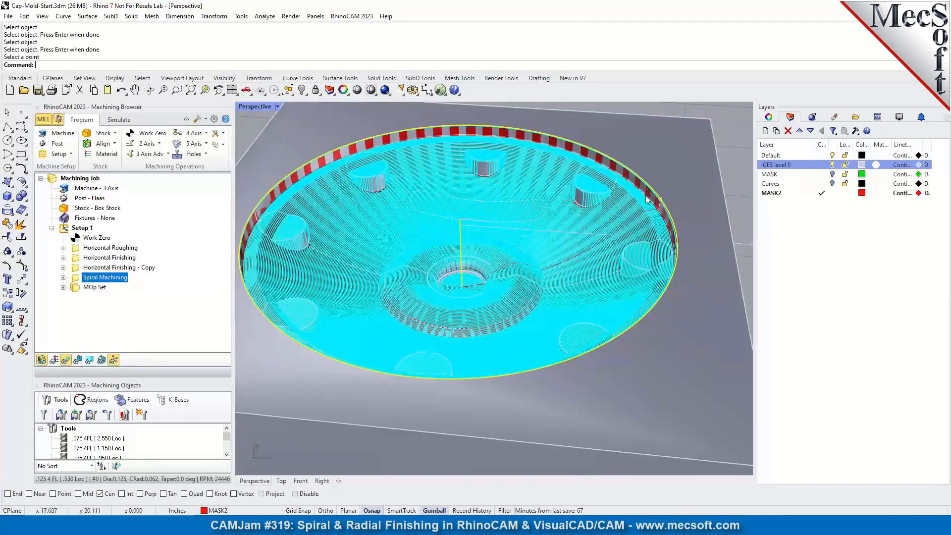
scroll(485, 344, "down", 3)
right_click_drag(486, 344, 503, 239)
scroll(503, 239, "up", 8)
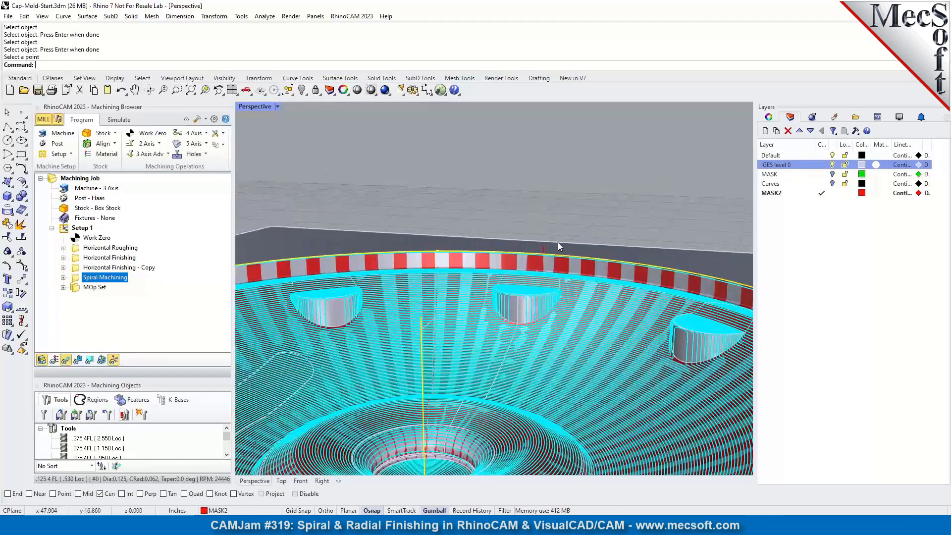
scroll(524, 254, "down", 10)
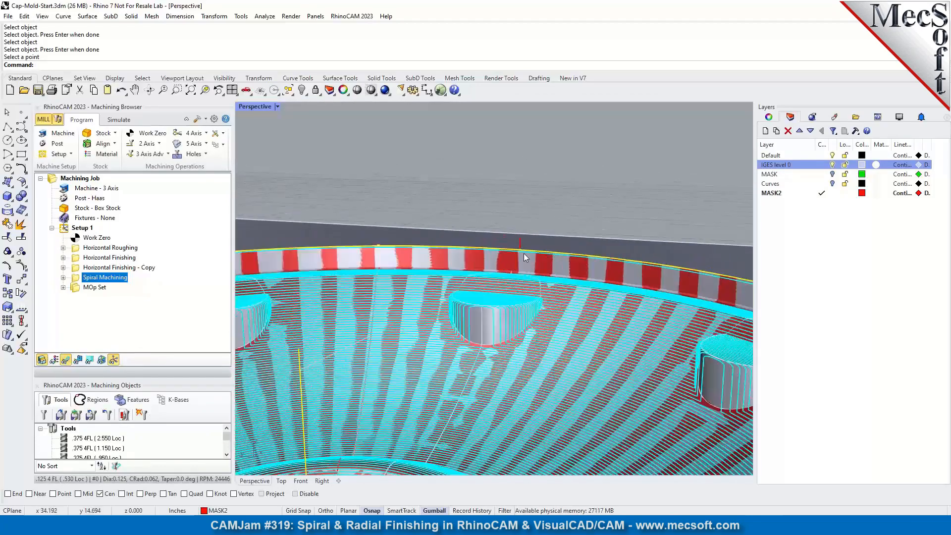
right_click_drag(526, 249, 411, 308)
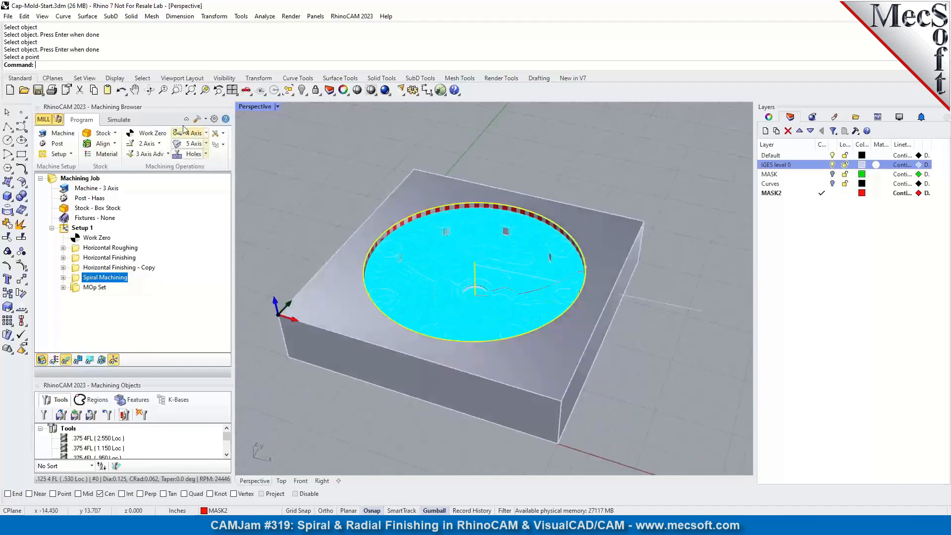
Run the cutting simulation for the Spiral Machining operation.
left_click(113, 120)
left_click(123, 144)
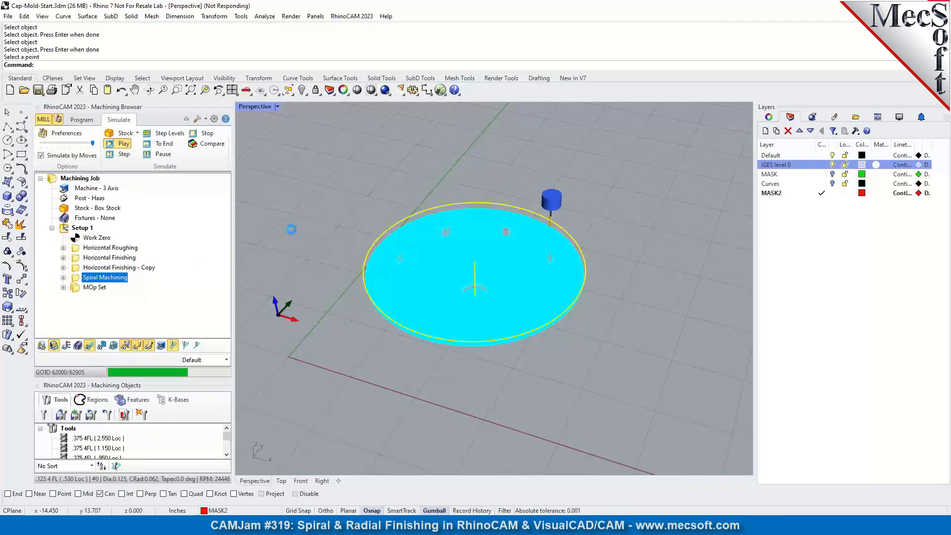
Suppress the Horizontal Finishing - Copy operation.
left_click(82, 268)
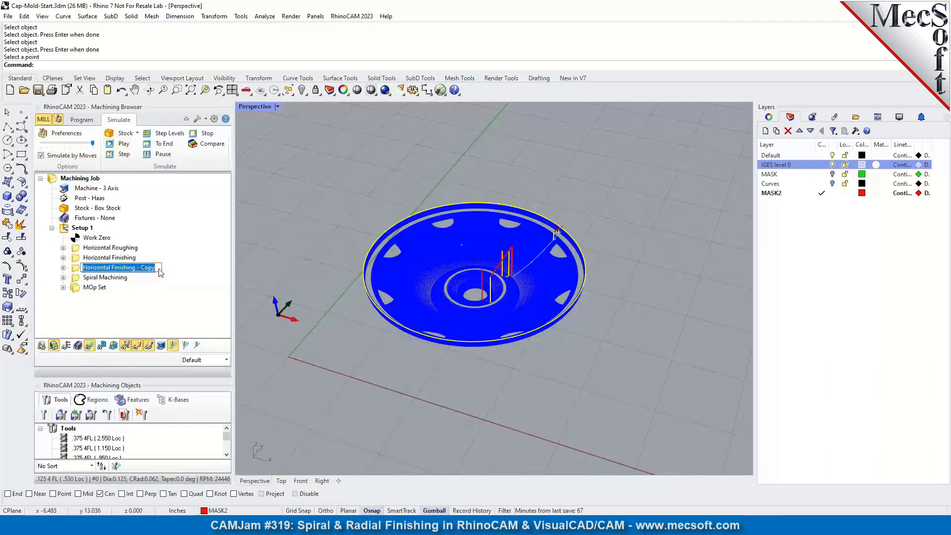
left_click(82, 268)
right_click(82, 268)
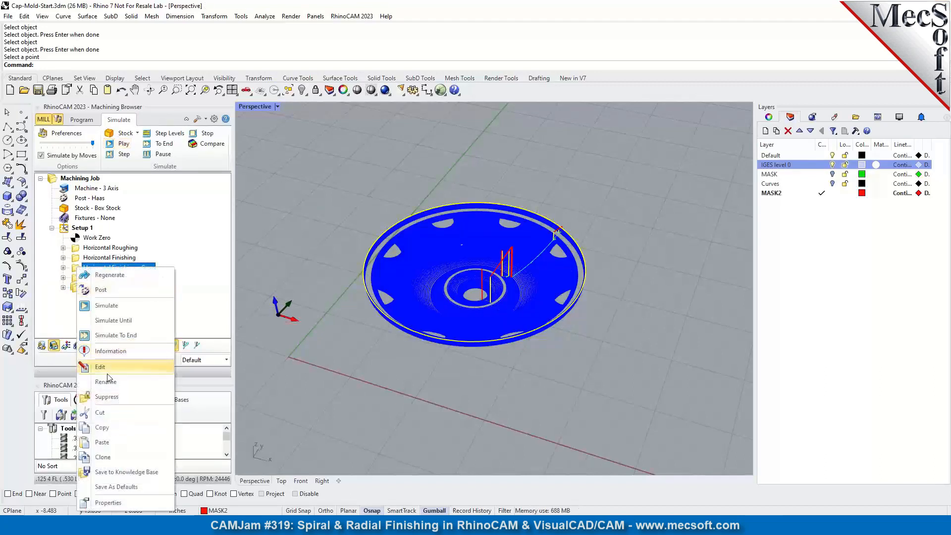
left_click(106, 396)
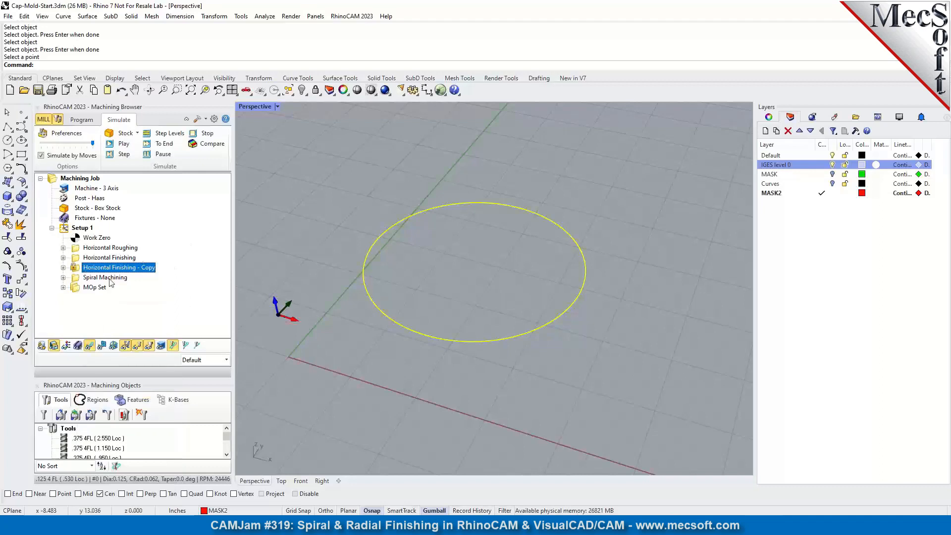
Simulate Spiral Machining on the stock with the copied finishing operation suppressed, and inspect the cut surface of the cavity.
left_click(80, 279)
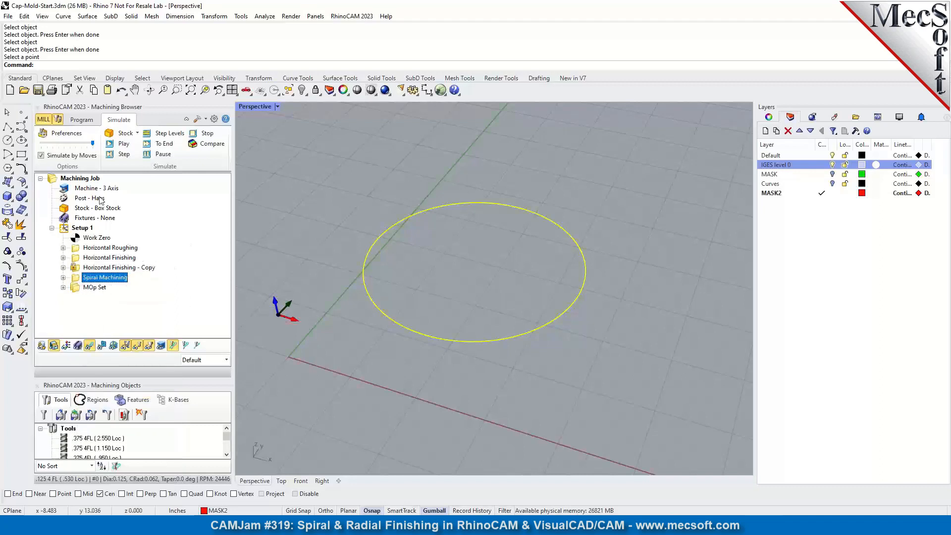
left_click(124, 145)
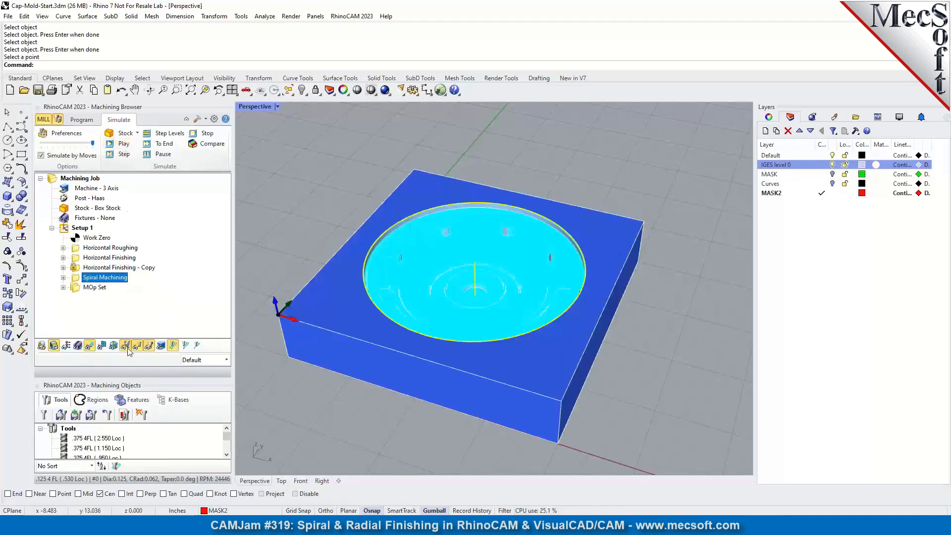
left_click(124, 145)
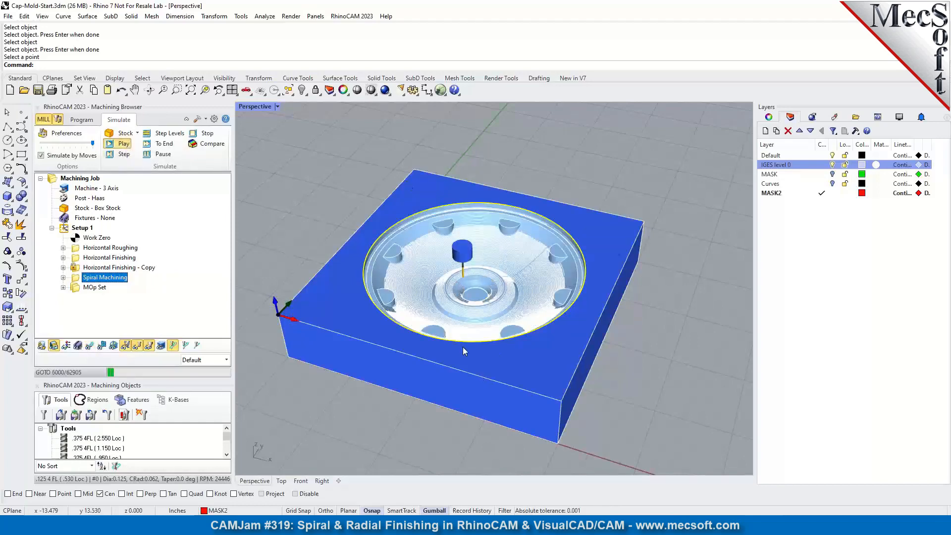
scroll(475, 301, "up", 6)
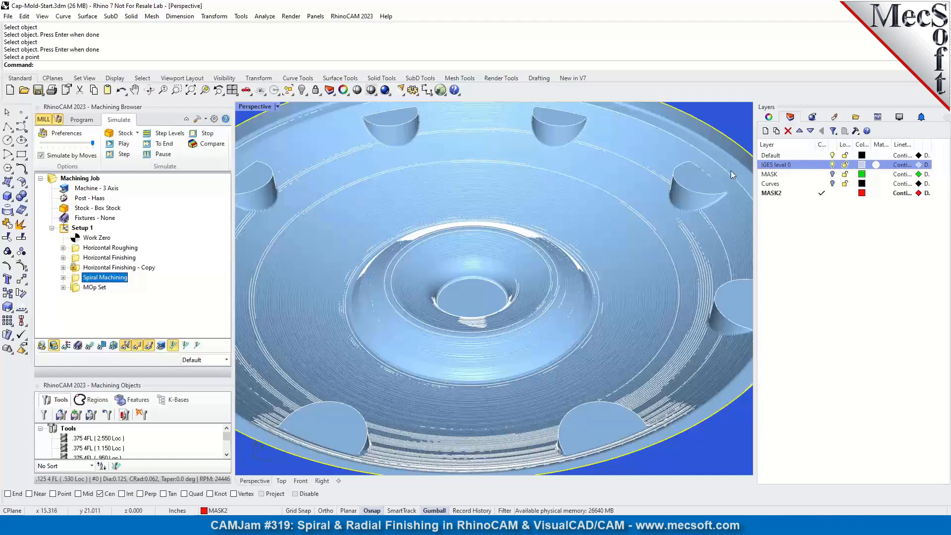
scroll(619, 251, "down", 5)
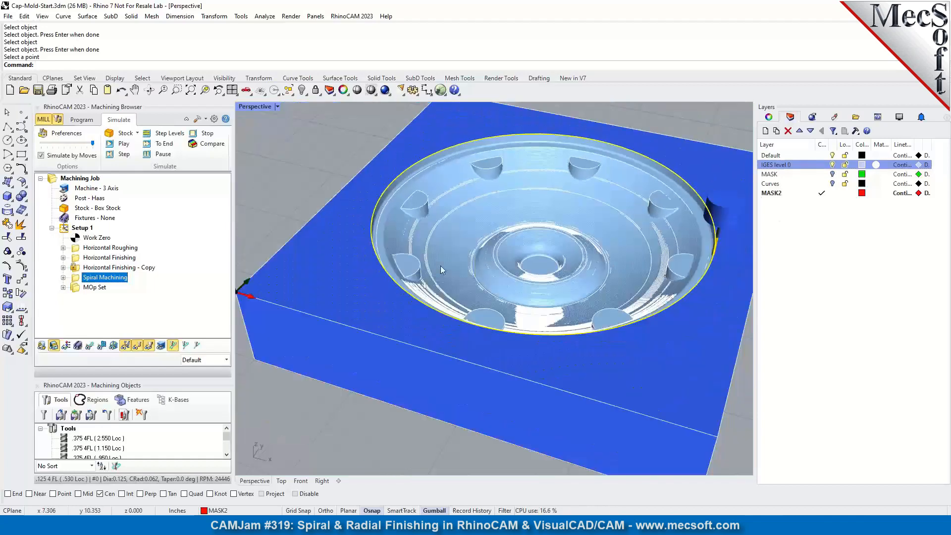
scroll(531, 219, "up", 3)
scroll(526, 223, "up", 2)
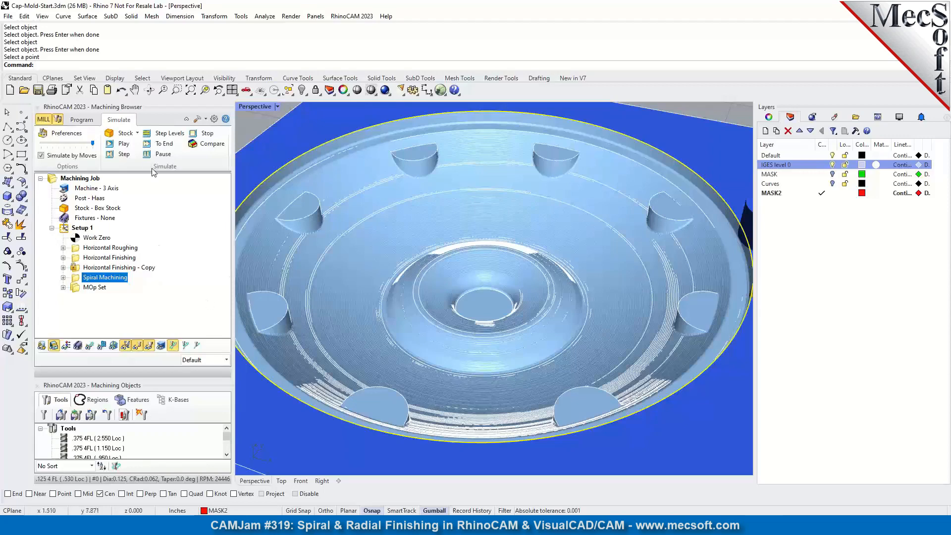
Start a 3-axis Radial Machining operation and select the cavity's outer rim edge as its containment region.
left_click(76, 120)
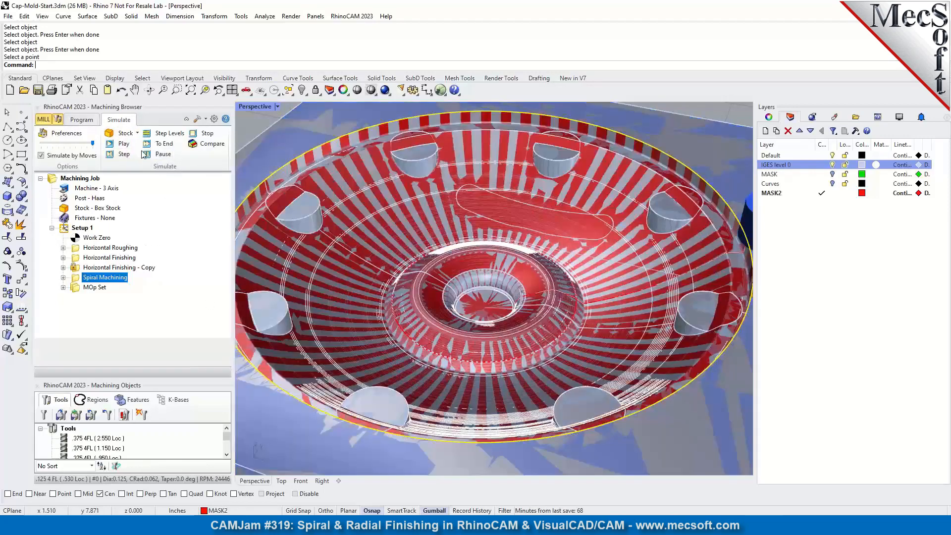
left_click(148, 154)
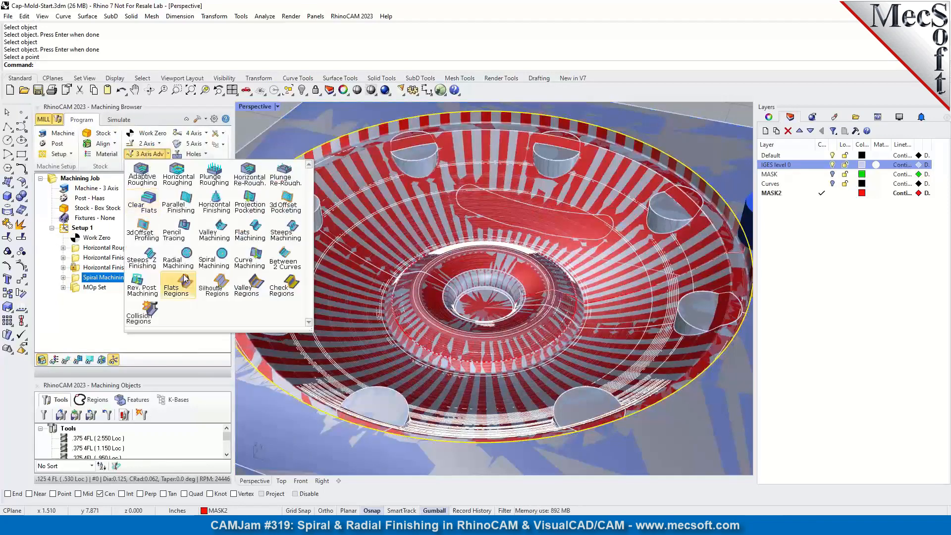
left_click(180, 260)
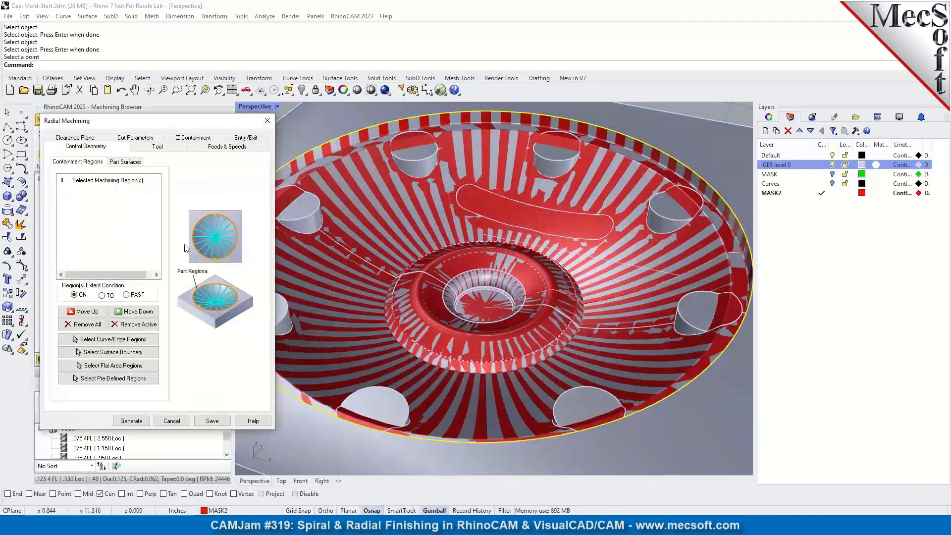
scroll(411, 157, "down", 5)
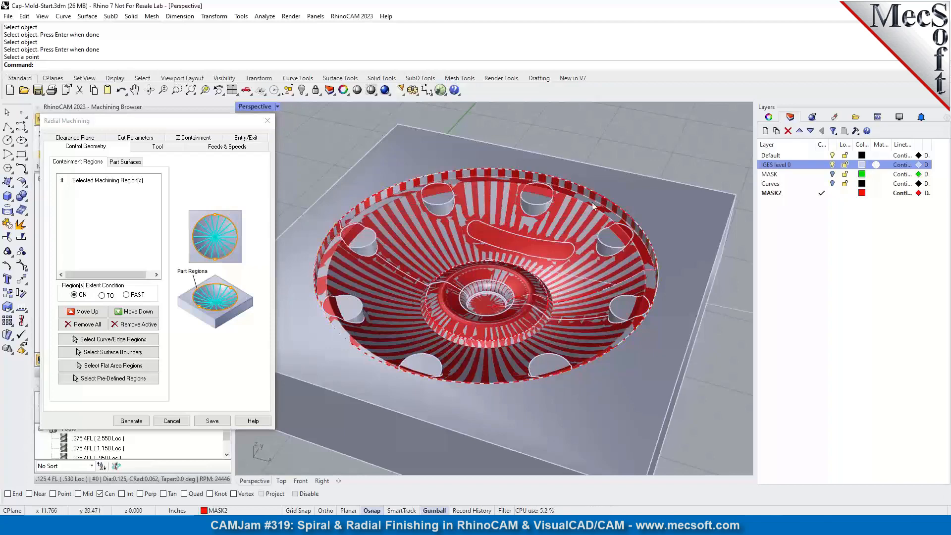
left_click(133, 339)
left_click(398, 190)
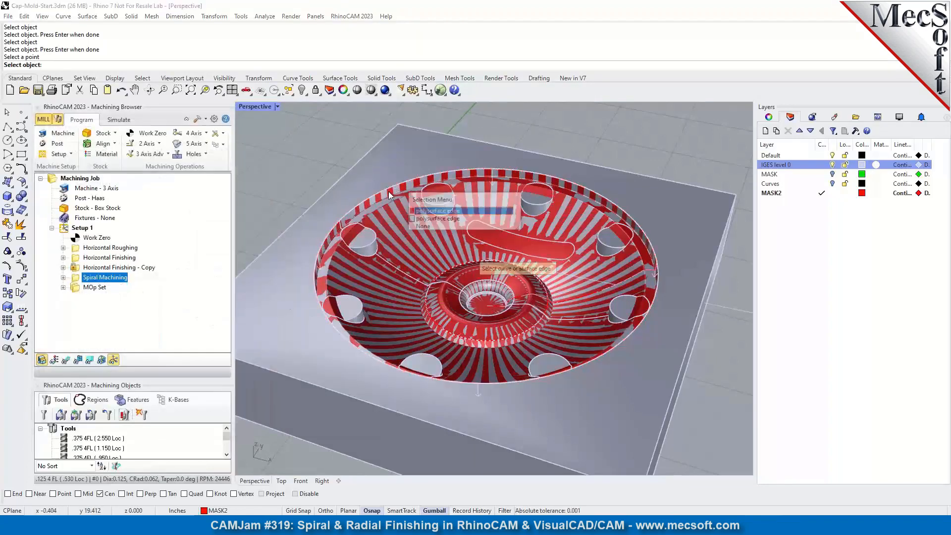
left_click(435, 211)
right_click(316, 138)
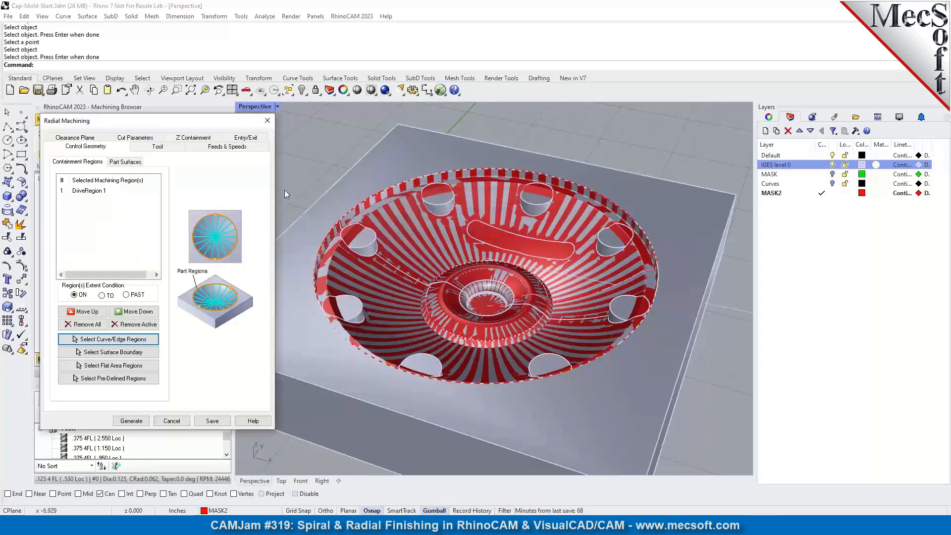
Specify the center point of the radial cut pattern at the center of the cavity's rim, X 10, Y 10, Z 0.
left_click(158, 147)
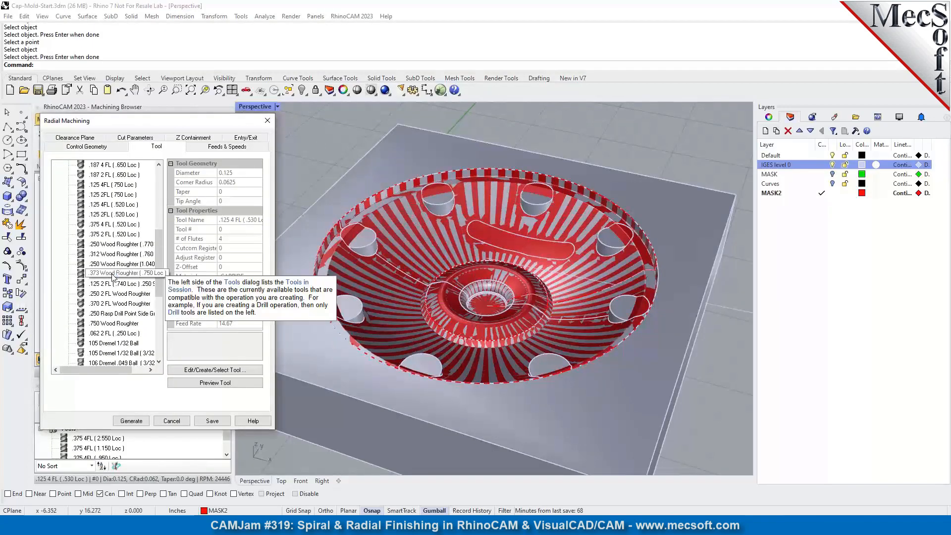
left_click(74, 138)
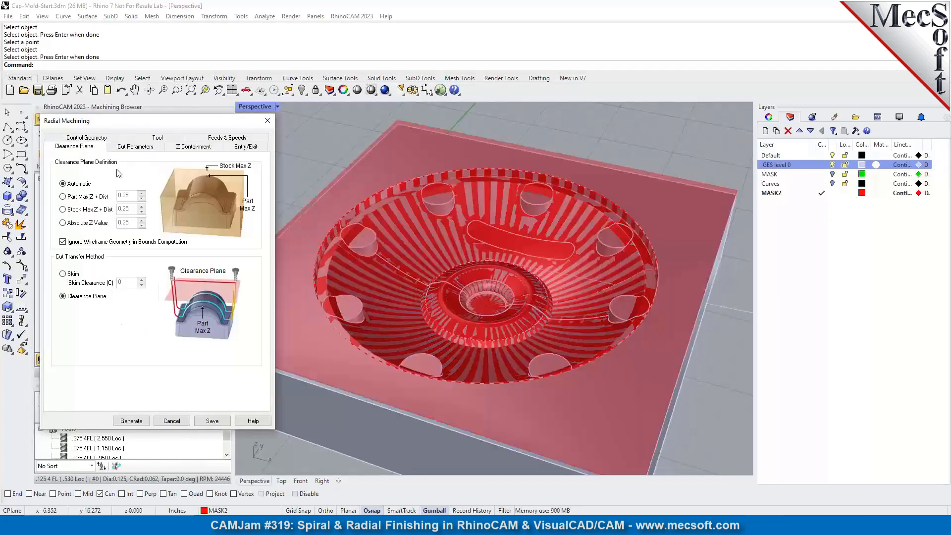
left_click(135, 146)
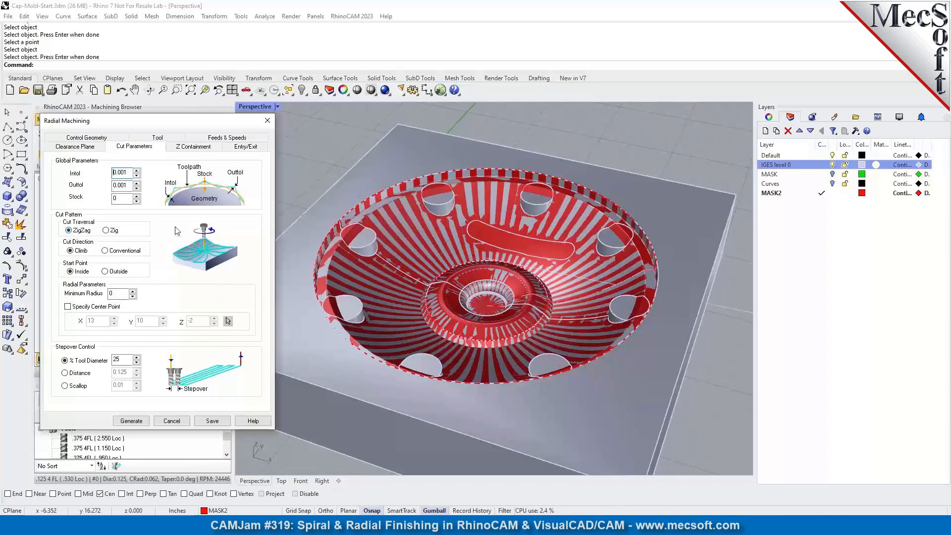
left_click(68, 307)
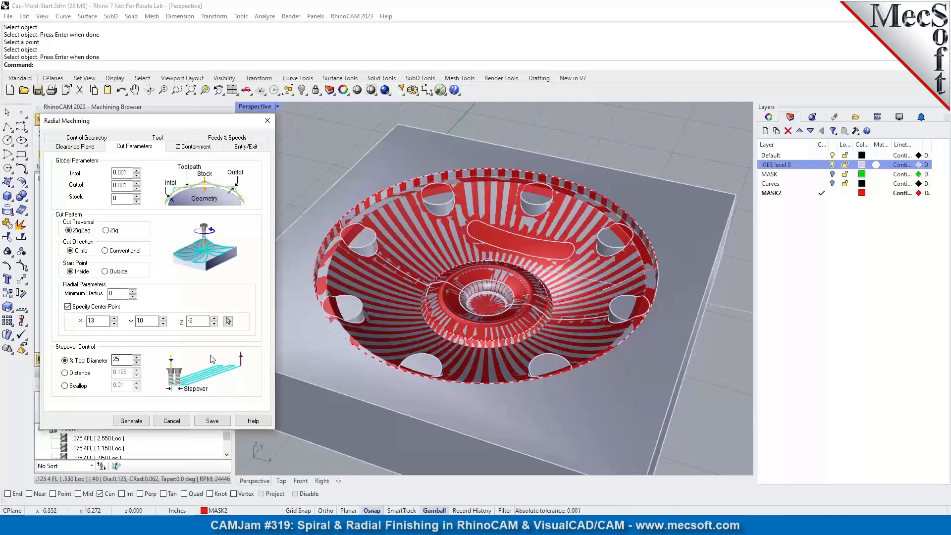
left_click(228, 322)
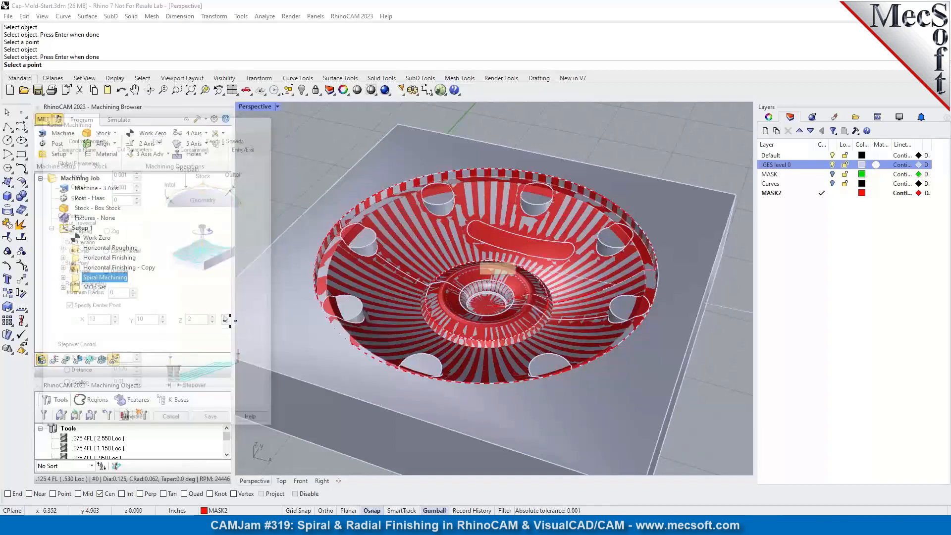
left_click(584, 185)
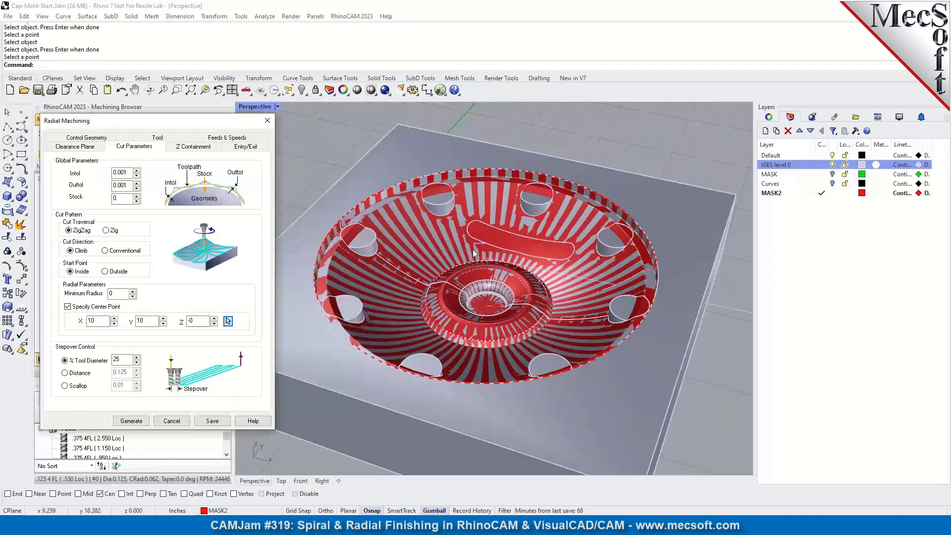
Set the radial stepover to a distance of 0.05 and generate the Radial Machining toolpath.
left_click(76, 378)
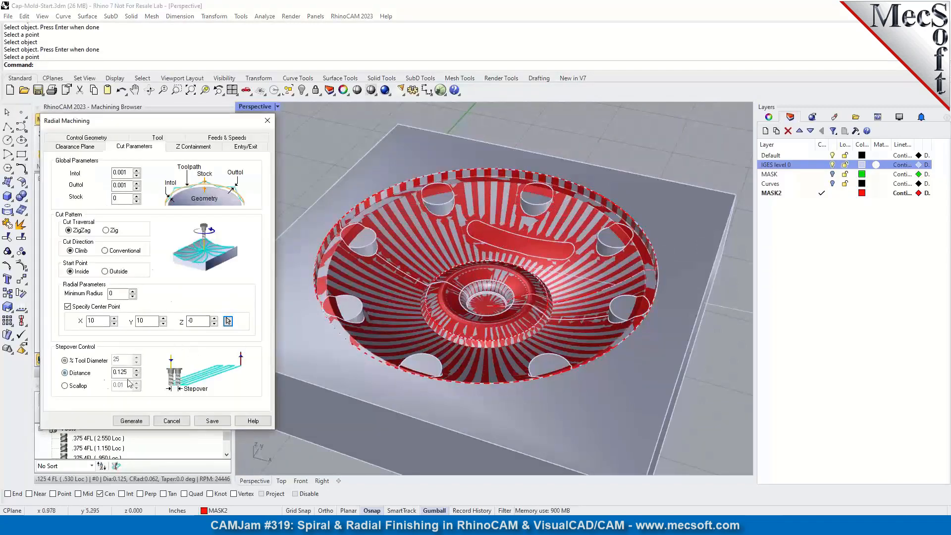
double_click(121, 371)
type("0.05")
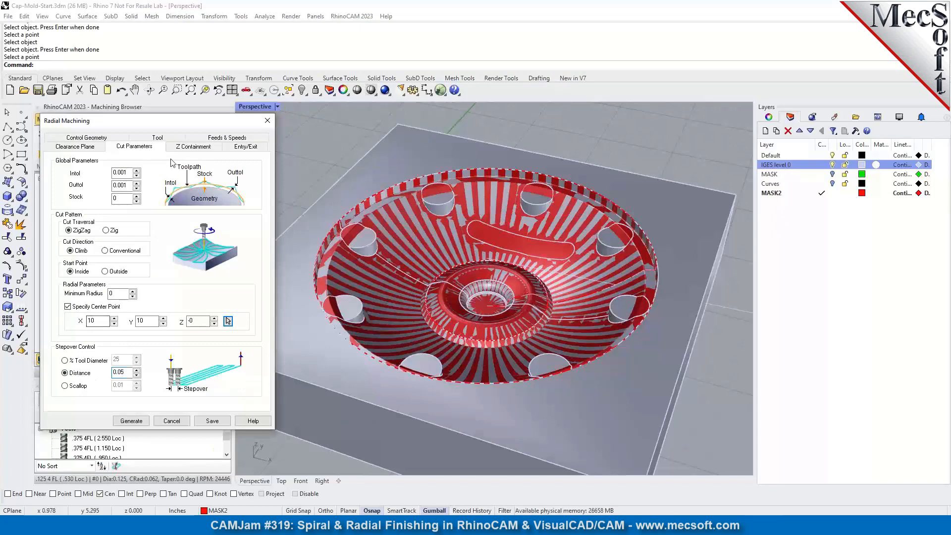
left_click(198, 149)
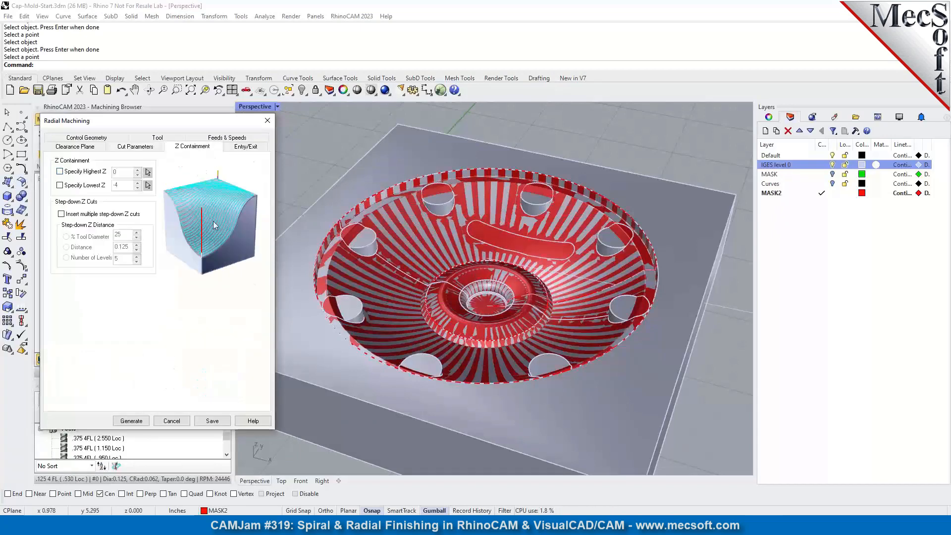
left_click(131, 420)
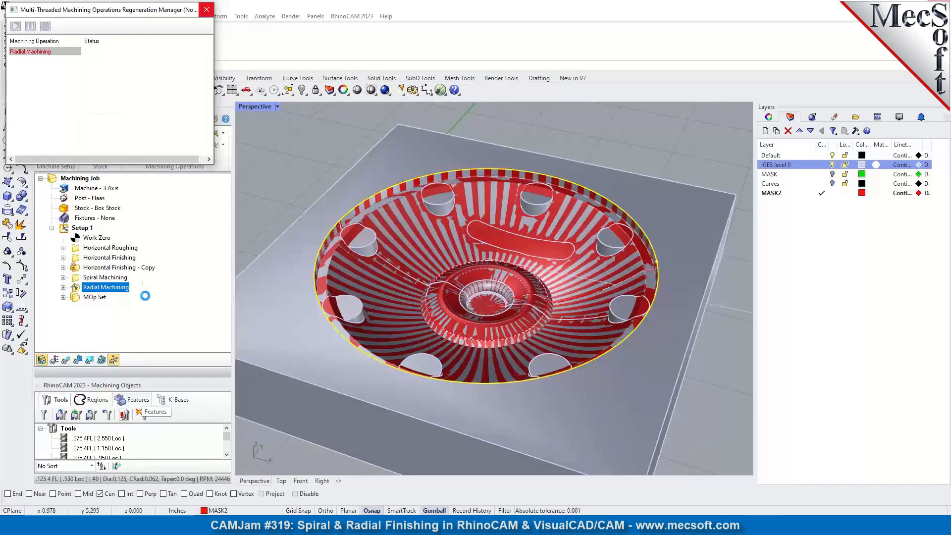
Display the radial toolpath and examine its passes around the cavity's center and entry point.
left_click(67, 360)
scroll(480, 282, "up", 7)
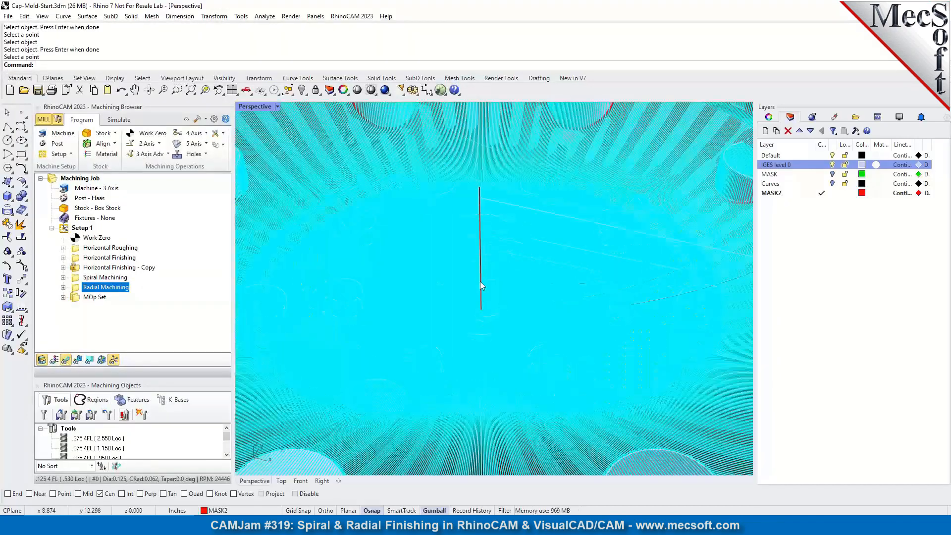
right_click_drag(480, 282, 463, 340)
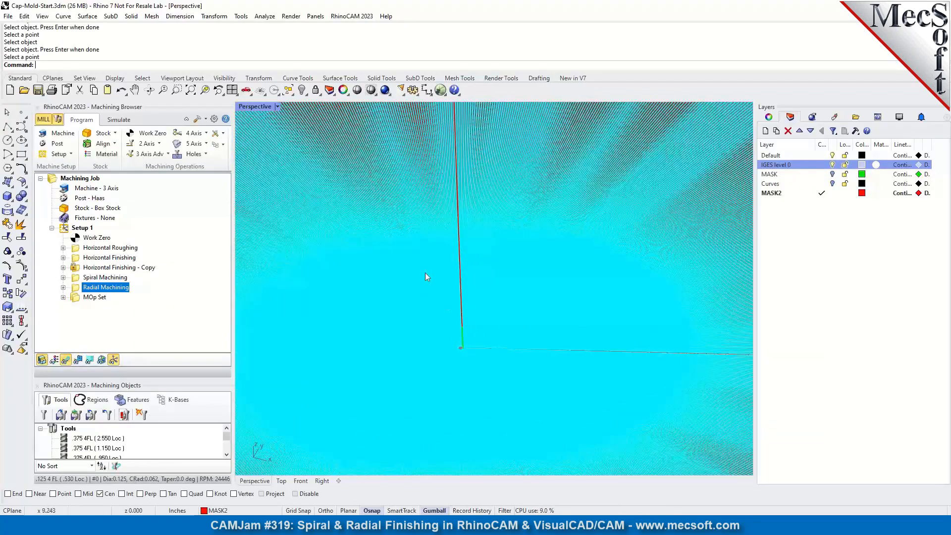
right_click_drag(425, 273, 555, 238)
Hide the toolpath, simulate the Radial Machining operation, and inspect the partially recut cavity surface.
left_click(109, 120)
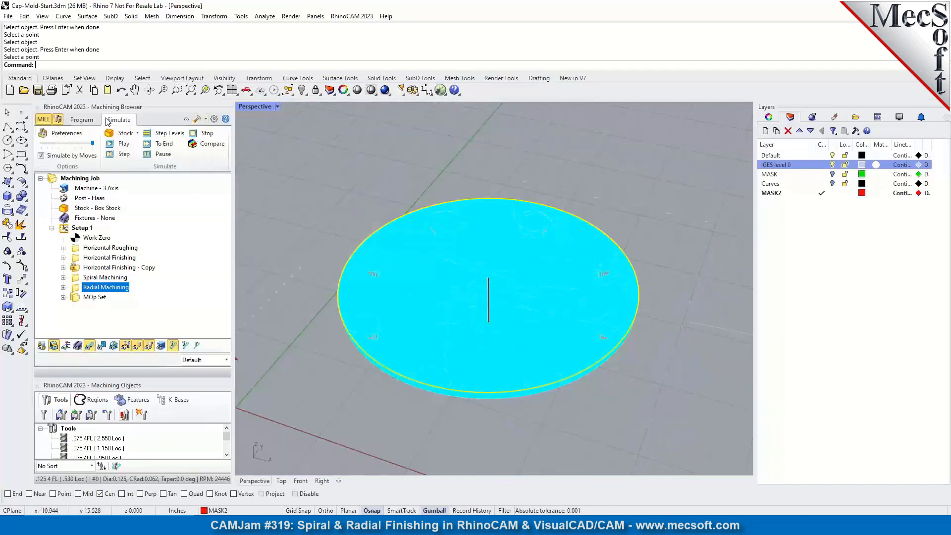
left_click(89, 346)
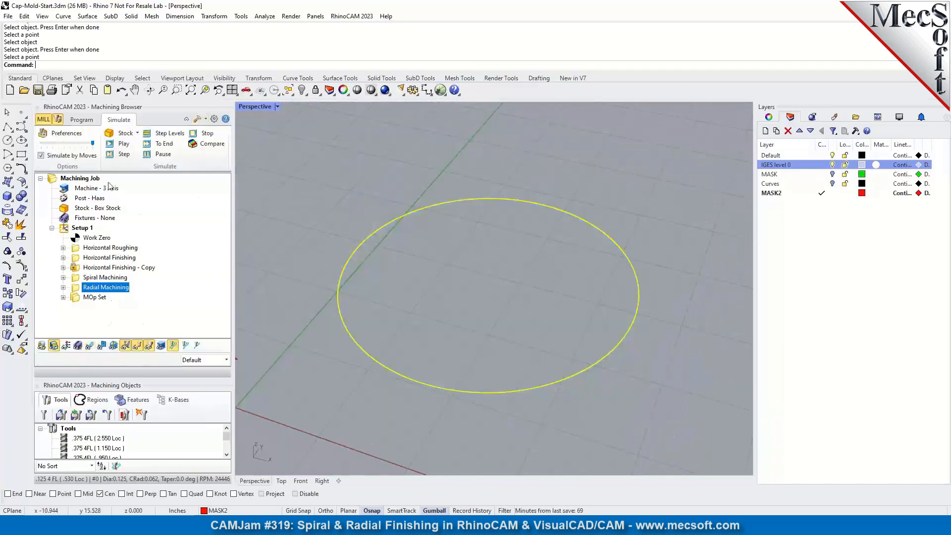
left_click(123, 145)
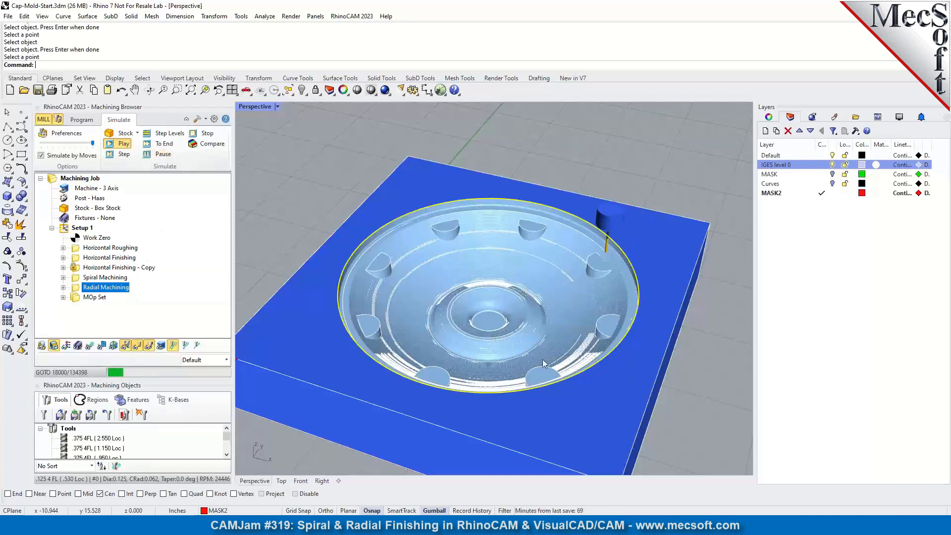
scroll(512, 357, "up", 8)
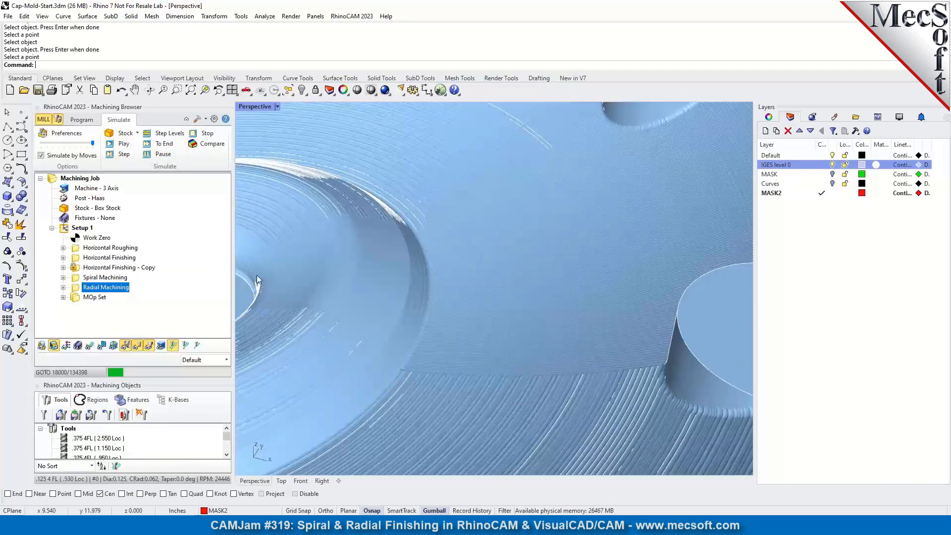
scroll(563, 275, "down", 10)
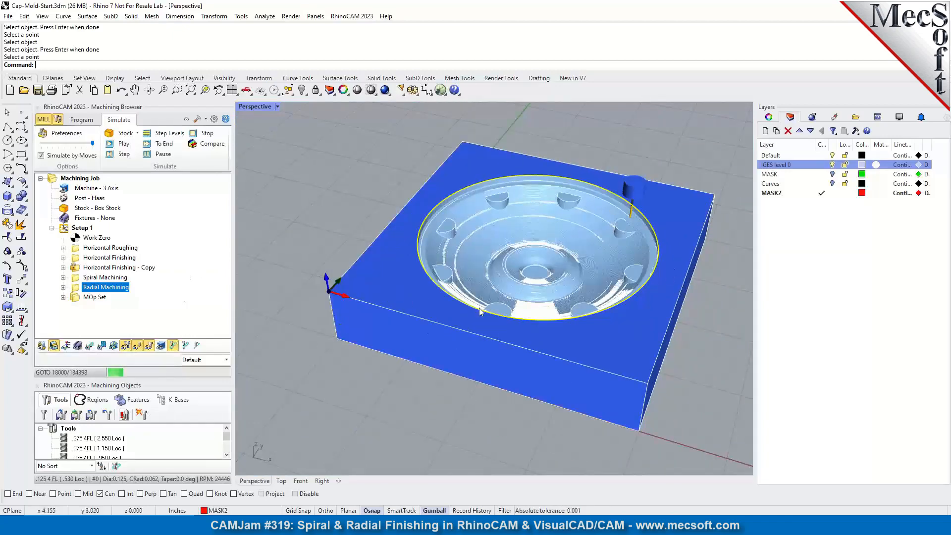
Make Default the current layer and hide the MASK2 layer over the cavity model.
left_click(88, 121)
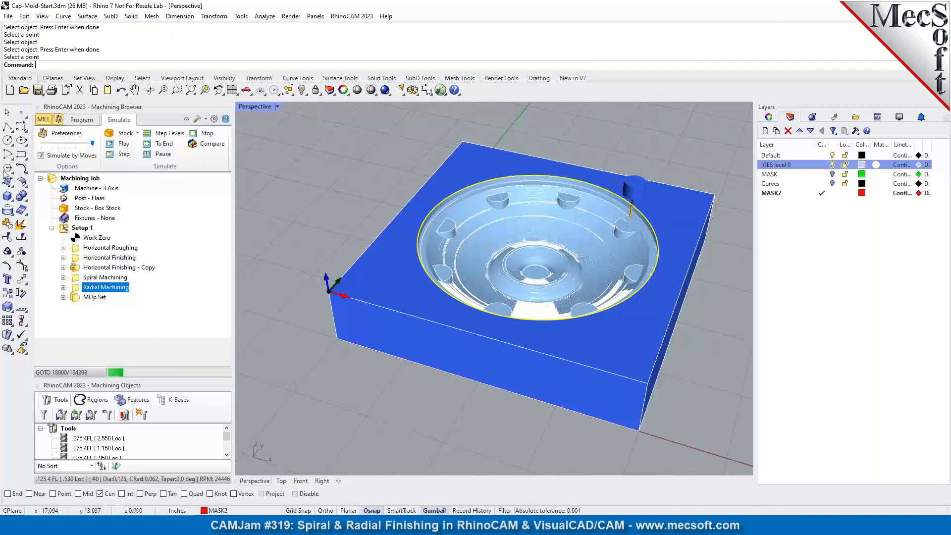
scroll(417, 299, "up", 10)
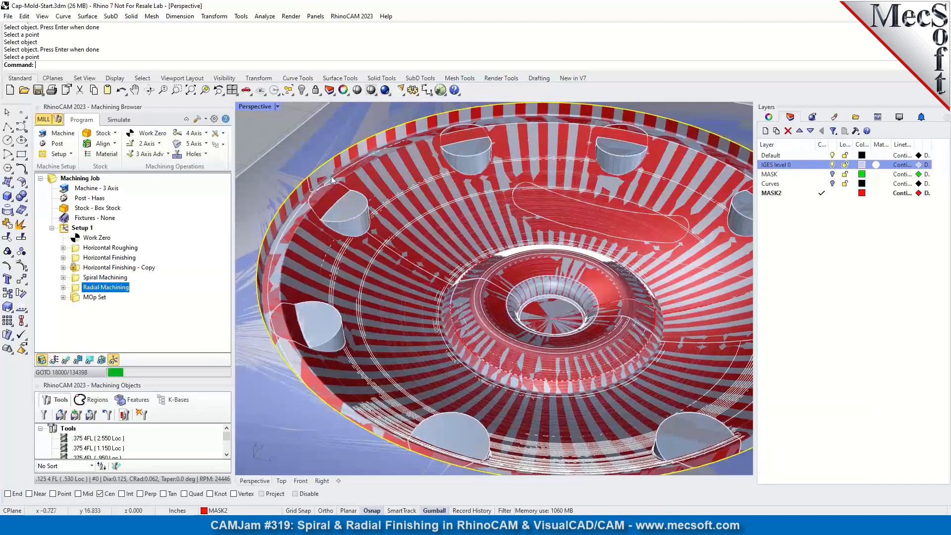
scroll(364, 312, "down", 4)
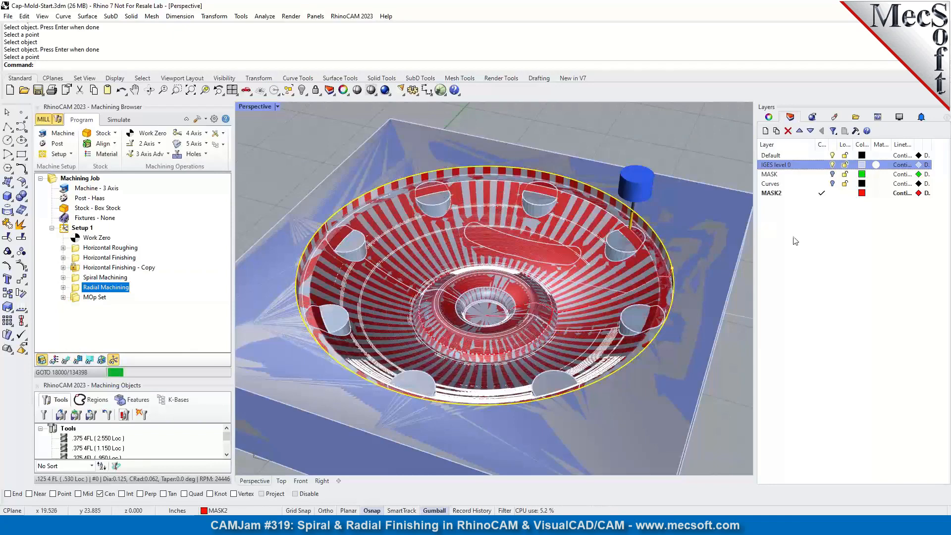
left_click(824, 156)
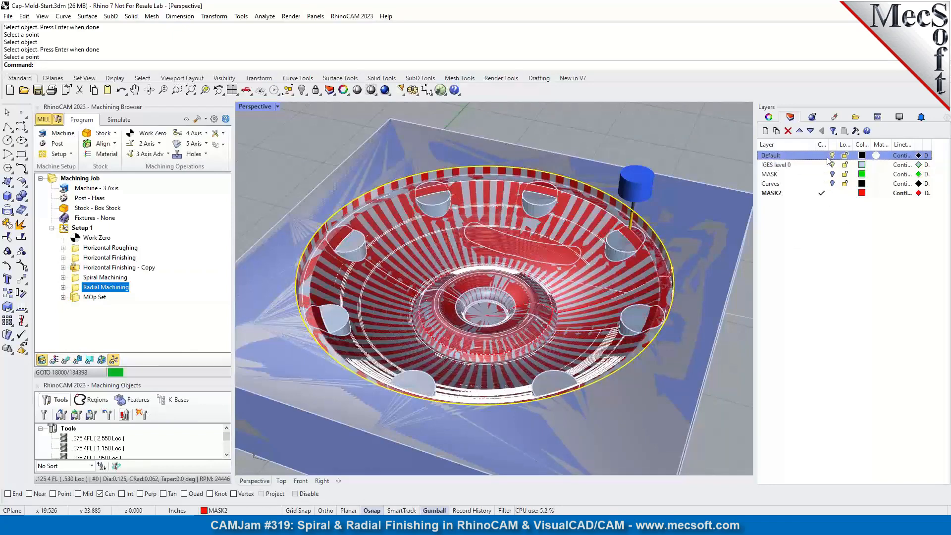
left_click(832, 193)
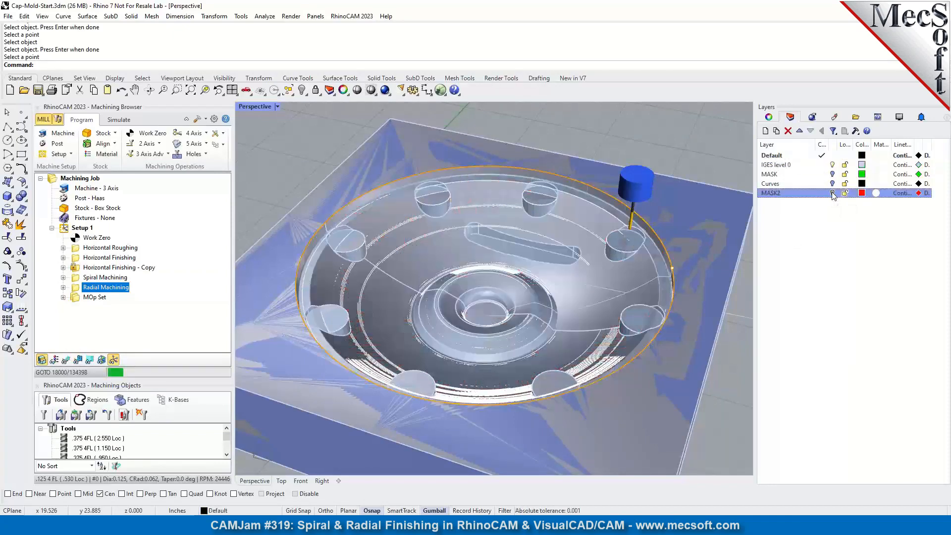
Show the simulated stock again for a close look at the cavity's cut surface.
scroll(473, 313, "up", 4)
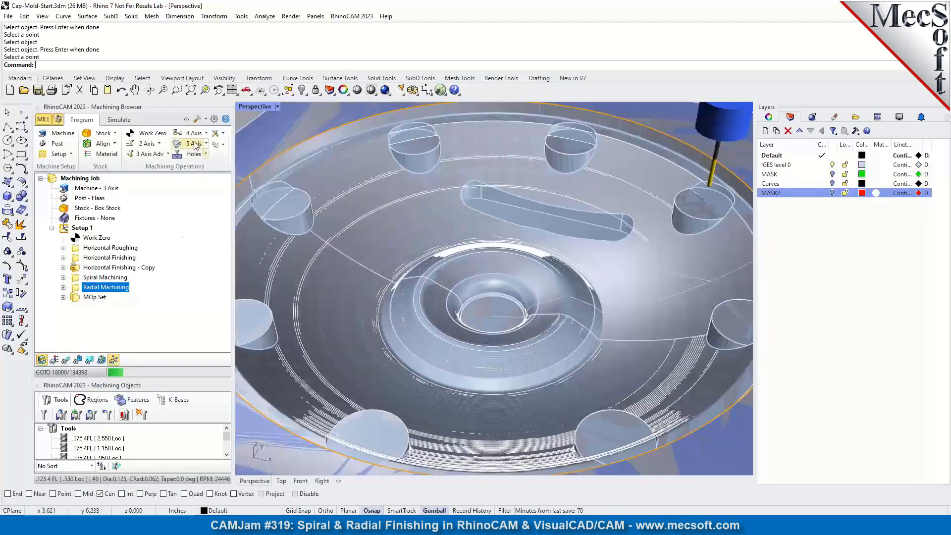
left_click(118, 120)
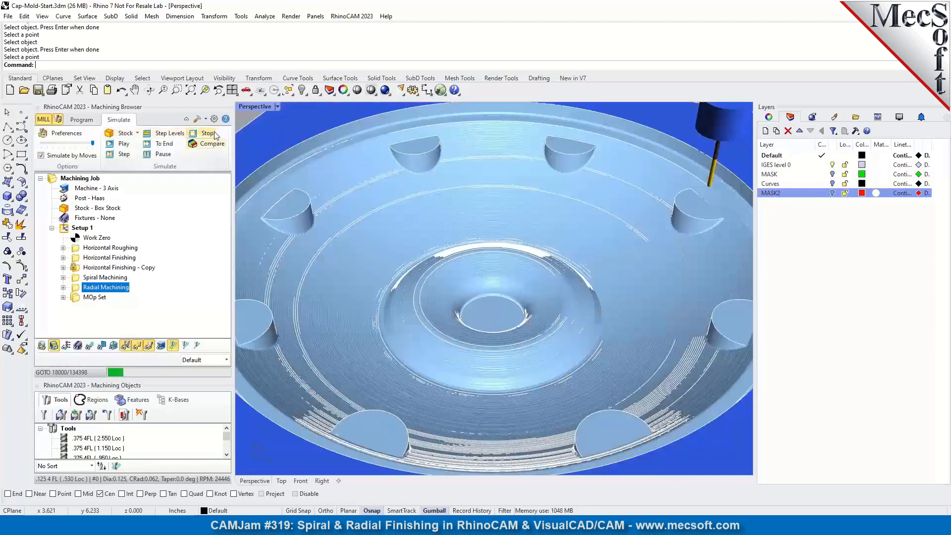